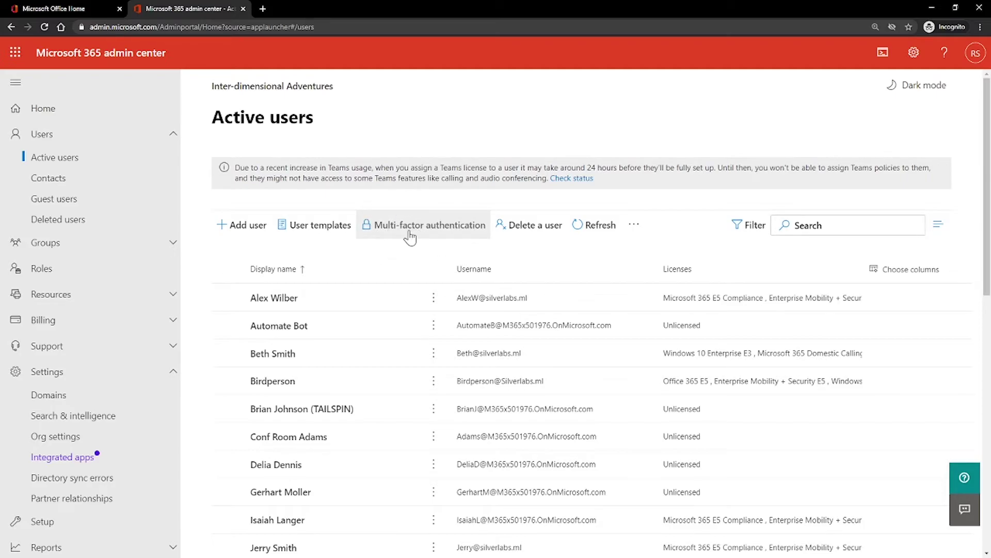
# Step: Open the multi-factor authentication users page, zoom in, and review each account's status
pyautogui.click(410, 234)
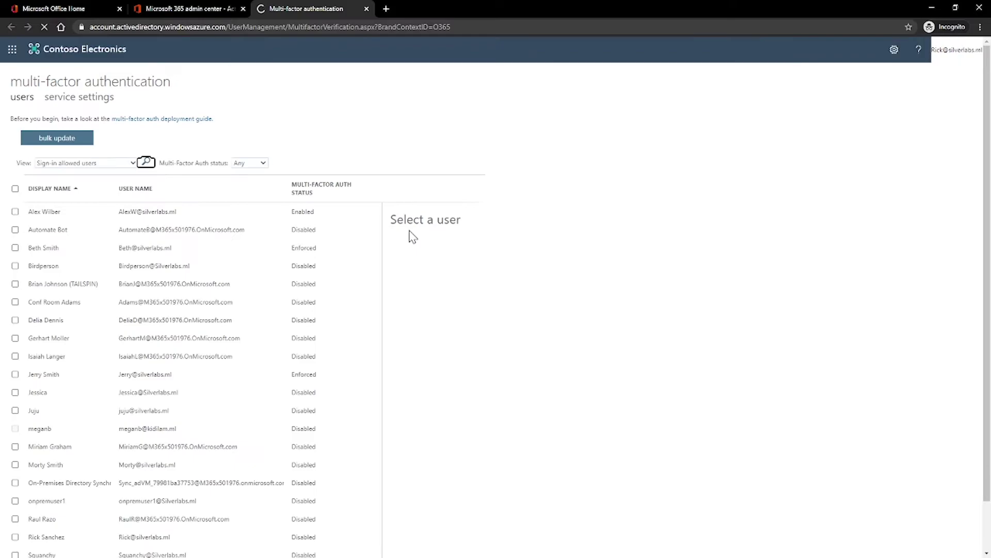
pyautogui.hotkey('alt', 'f')
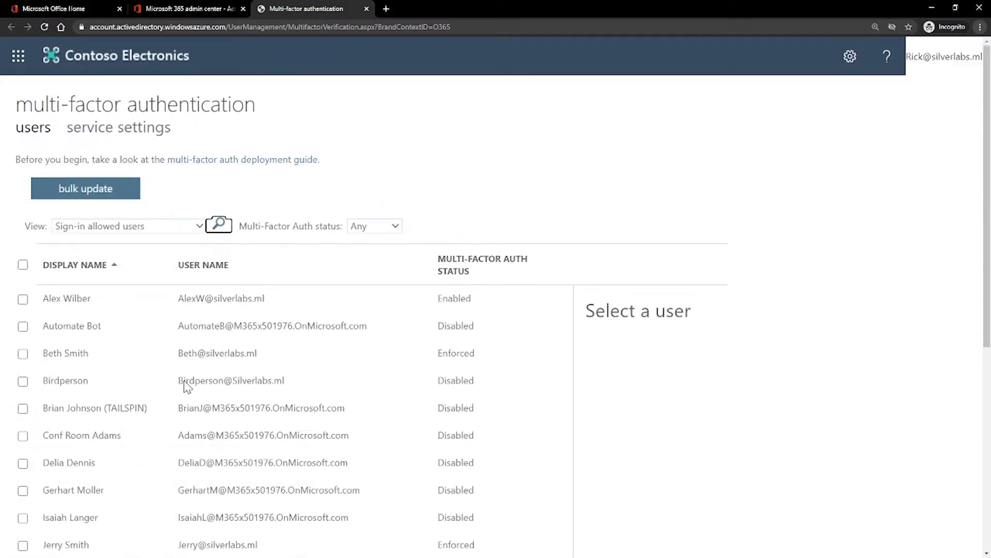
pyautogui.hotkey('ctrl', '+')
pyautogui.hotkey('ctrl', '+')
pyautogui.hotkey('ctrl', '+')
pyautogui.scroll(-5, 183, 380)
pyautogui.scroll(5, 188, 386)
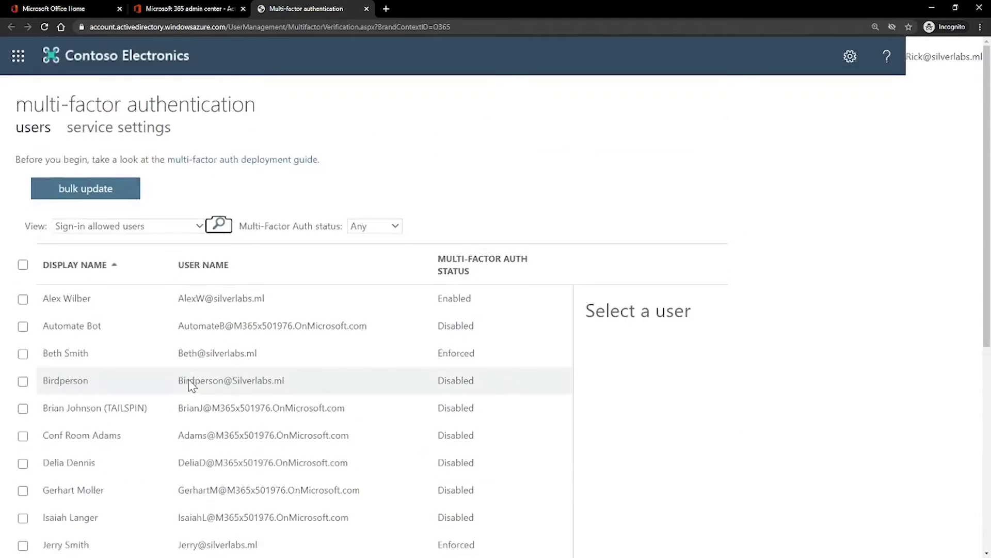
pyautogui.scroll(-5, 188, 379)
pyautogui.scroll(4, 188, 379)
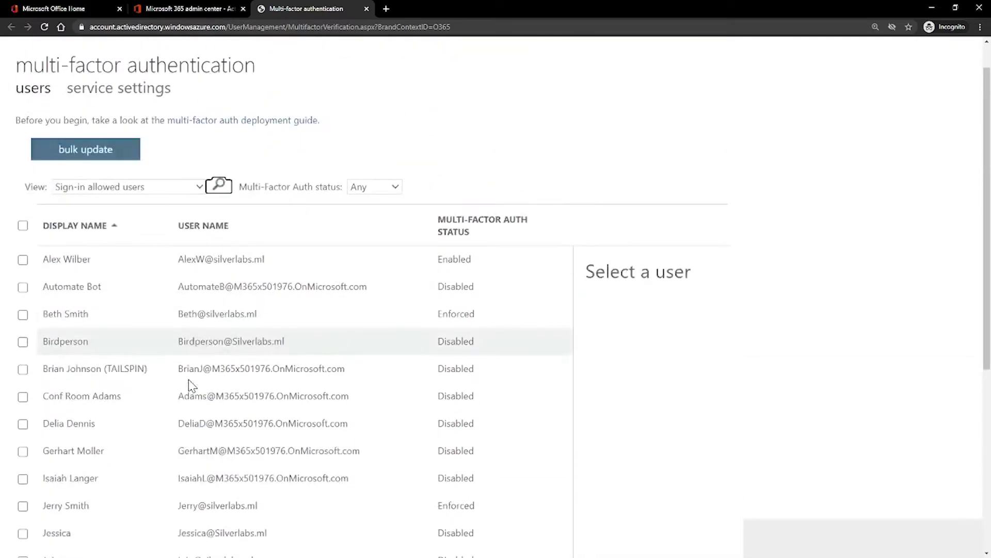
pyautogui.scroll(-2, 191, 382)
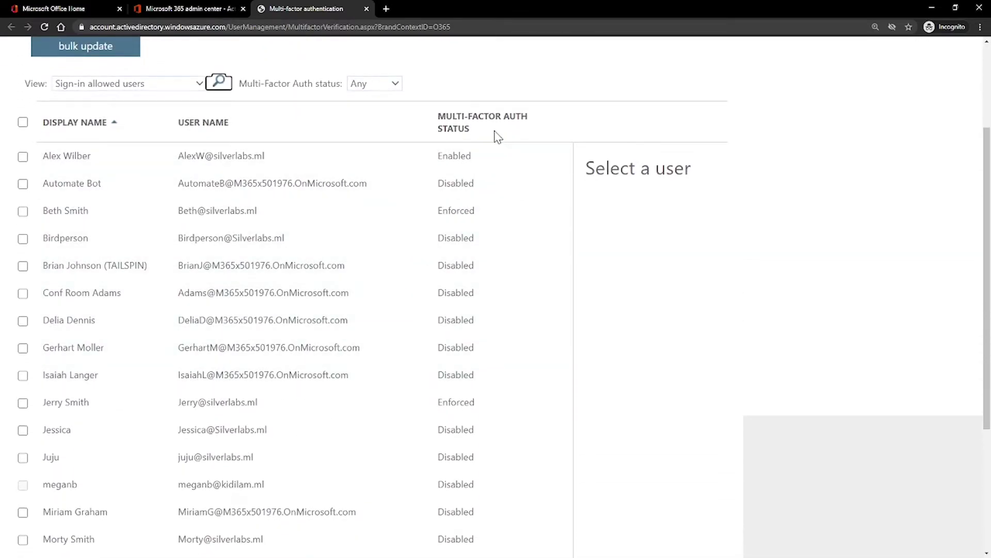
pyautogui.scroll(-1, 473, 193)
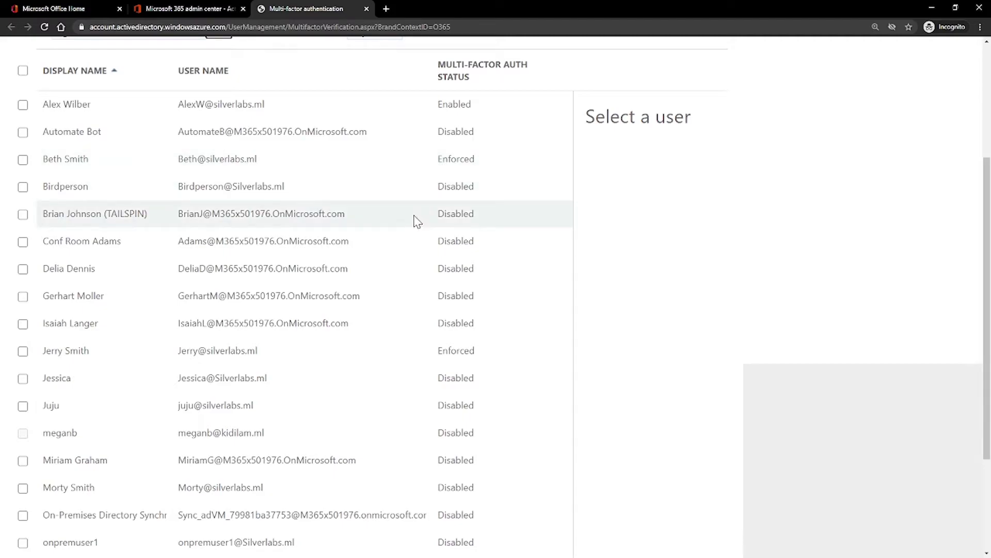
pyautogui.scroll(4, 418, 221)
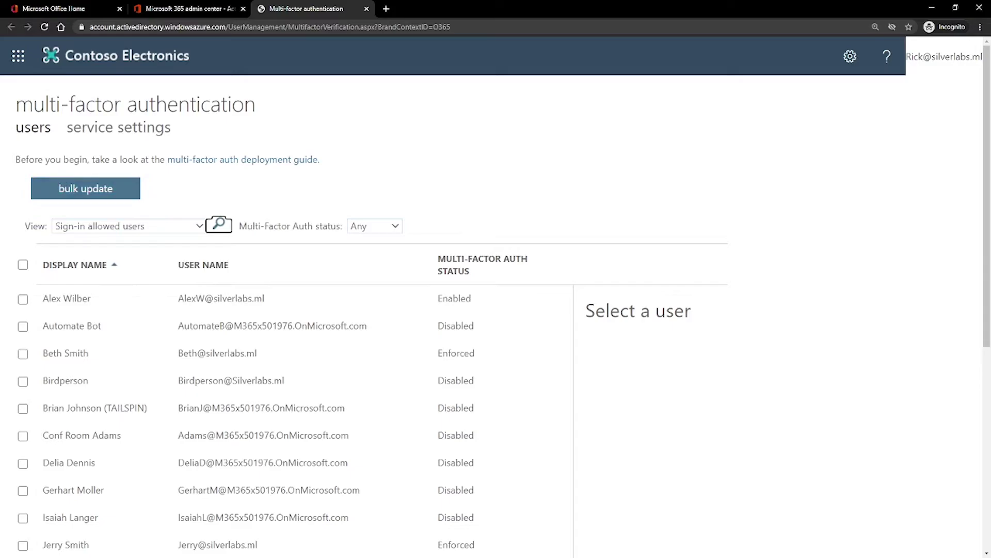
# Step: Review the MFA service settings: trusted IPs subnet box and verification options
pyautogui.click(122, 129)
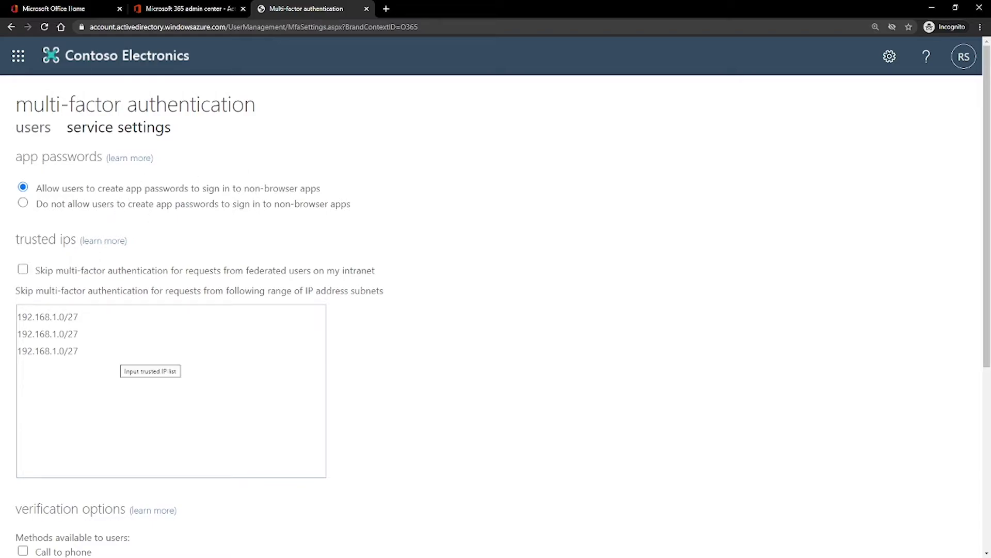
pyautogui.click(18, 312)
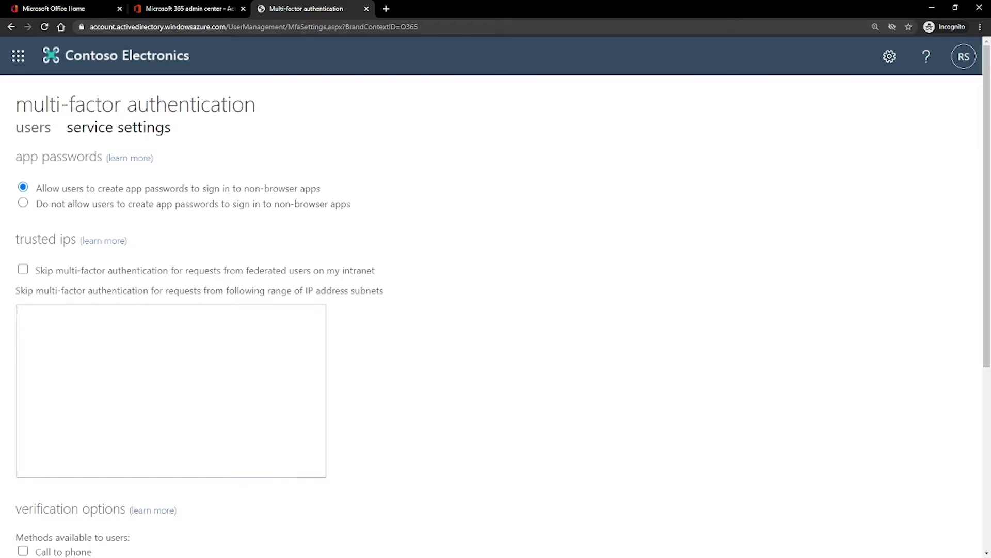
pyautogui.scroll(-5, 103, 326)
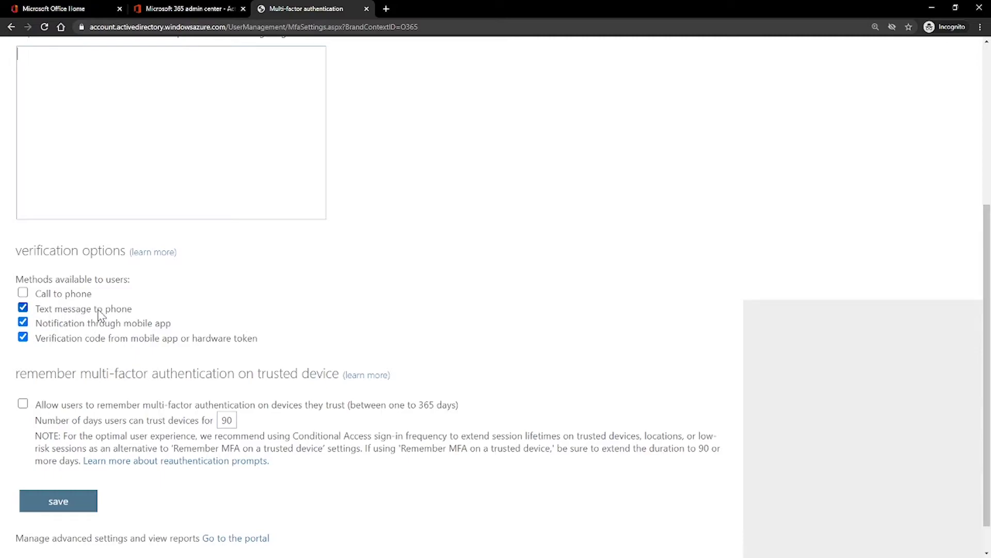
pyautogui.moveTo(127, 310); pyautogui.dragTo(39, 320)
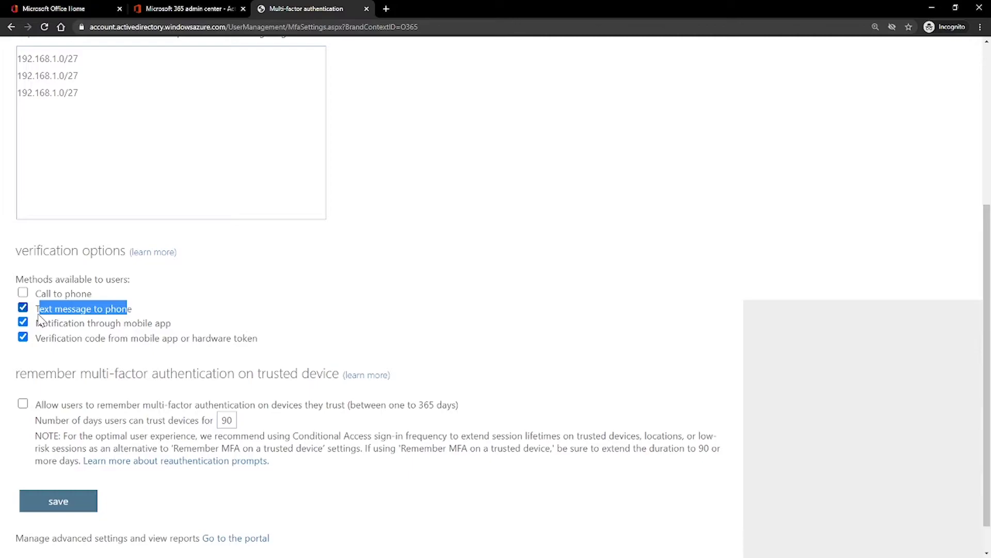
pyautogui.moveTo(165, 325); pyautogui.dragTo(36, 333)
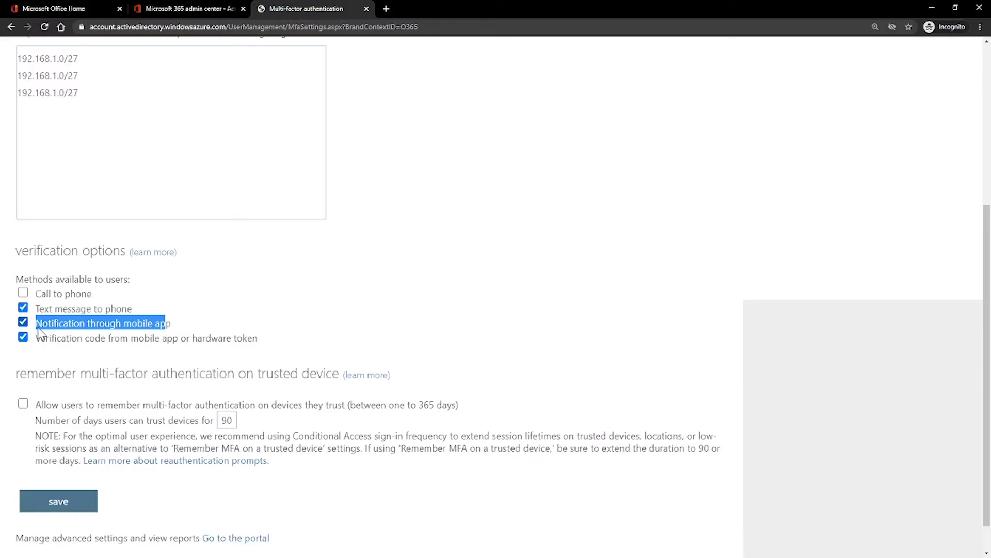
pyautogui.moveTo(46, 340); pyautogui.dragTo(247, 341)
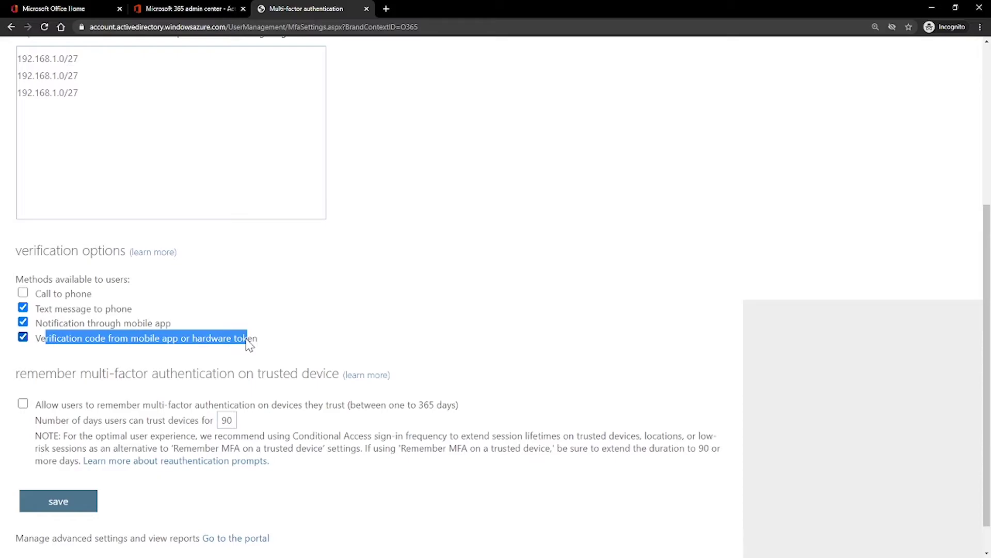
pyautogui.scroll(-1, 269, 402)
pyautogui.moveTo(395, 338); pyautogui.dragTo(76, 351)
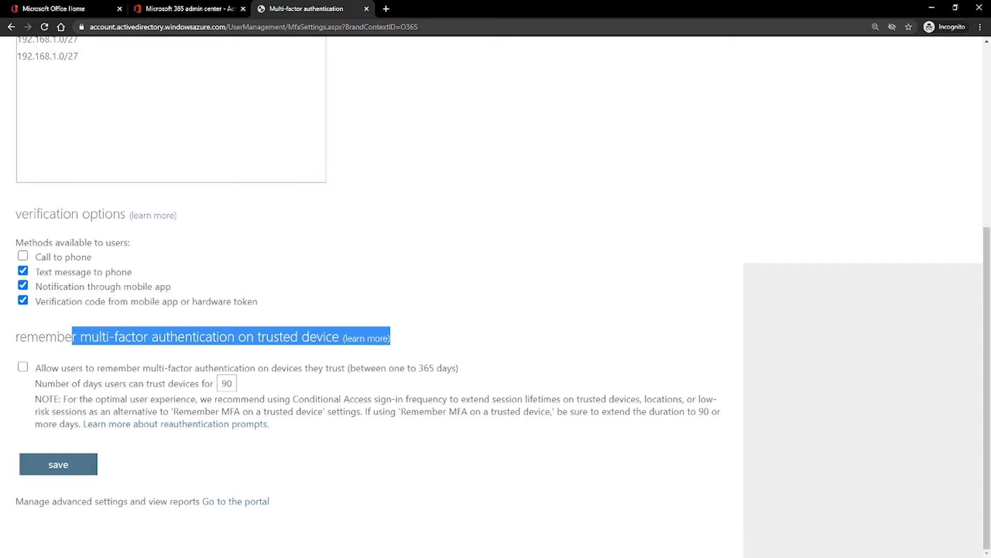
# Step: Highlight the 90-day value in the trusted-device Number of days field
pyautogui.click(231, 383)
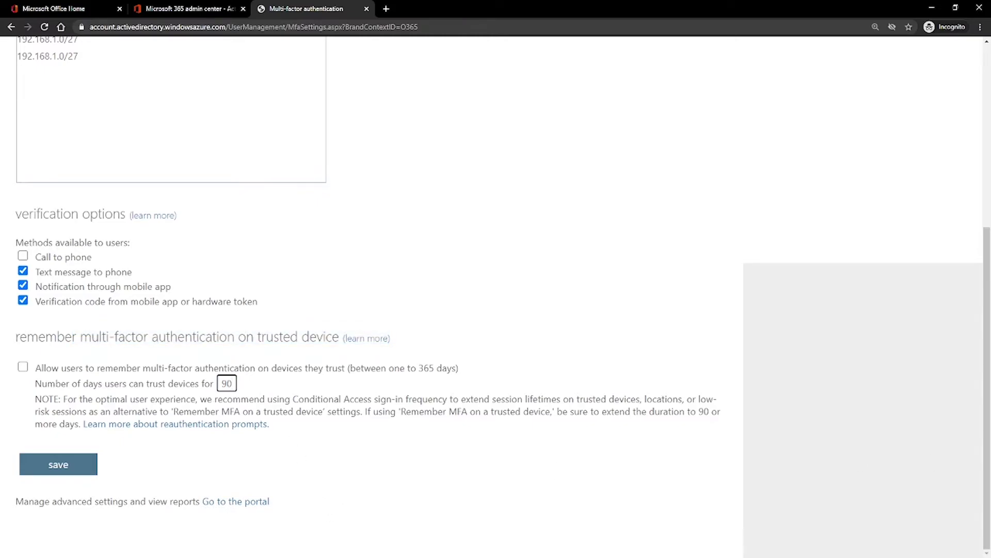
pyautogui.moveTo(228, 383); pyautogui.dragTo(245, 385)
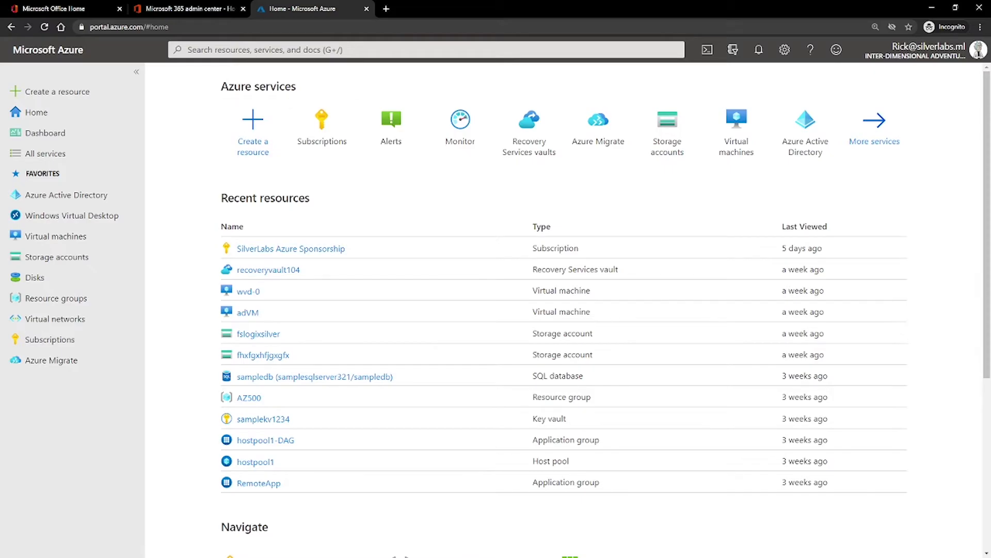
# Step: Highlight the portal.azure.com address in the browser
pyautogui.click(94, 28)
pyautogui.click(94, 28)
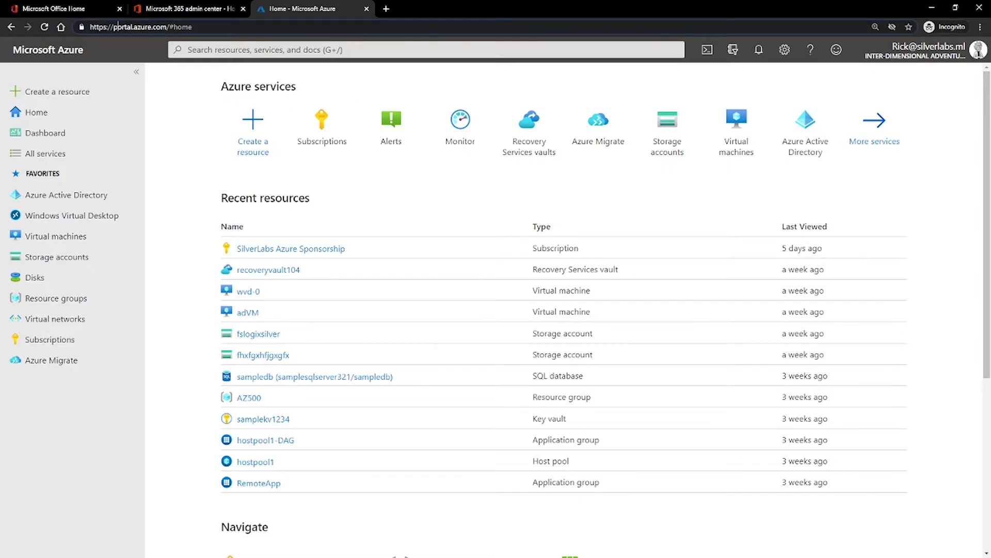
pyautogui.moveTo(116, 26); pyautogui.dragTo(161, 27)
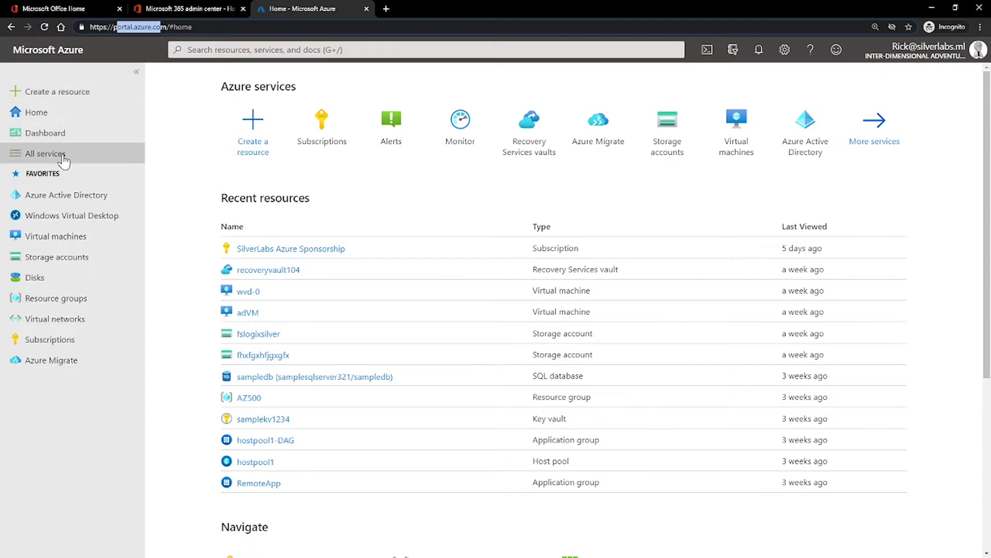
# Step: Go to Azure Active Directory users and open the Password reset settings
pyautogui.moveTo(76, 205)
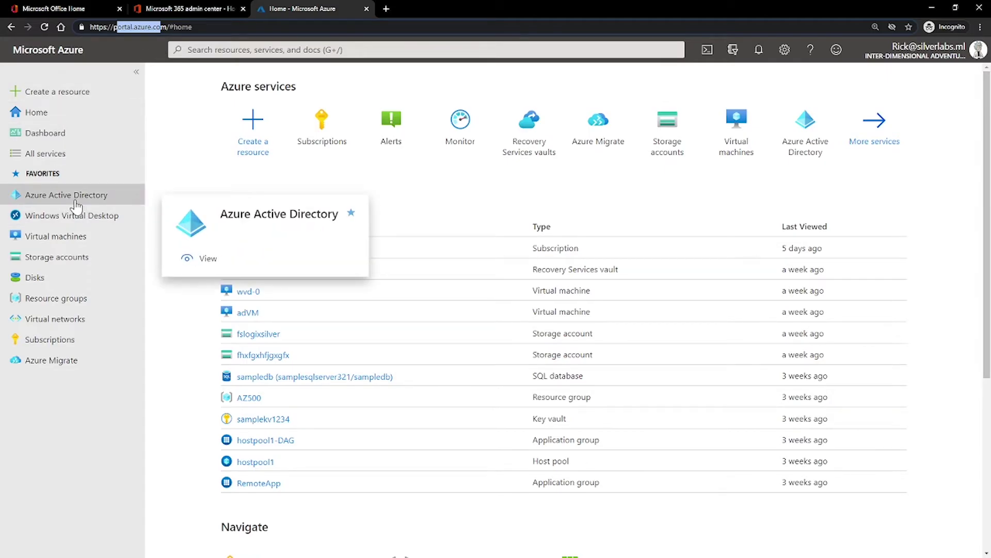
pyautogui.click(309, 49)
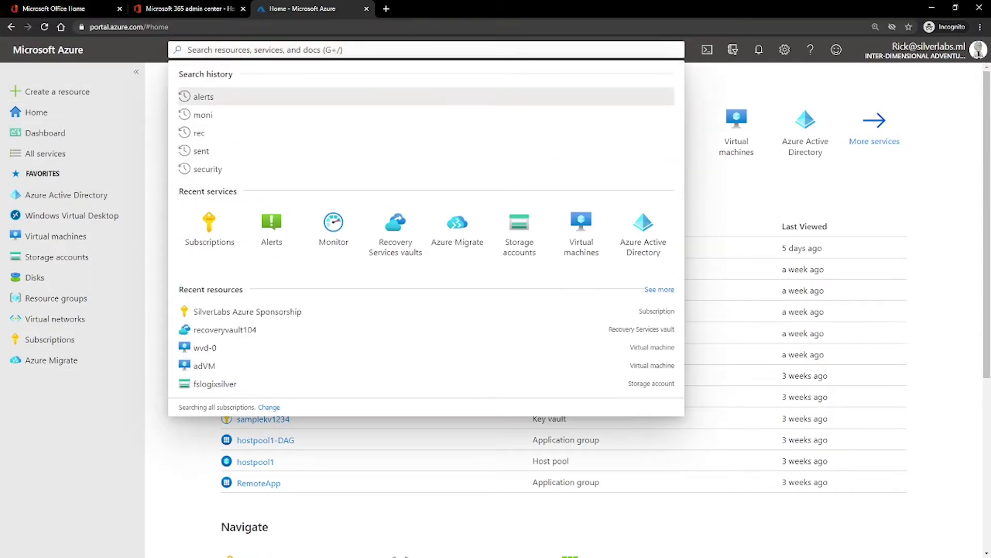
pyautogui.click(75, 194)
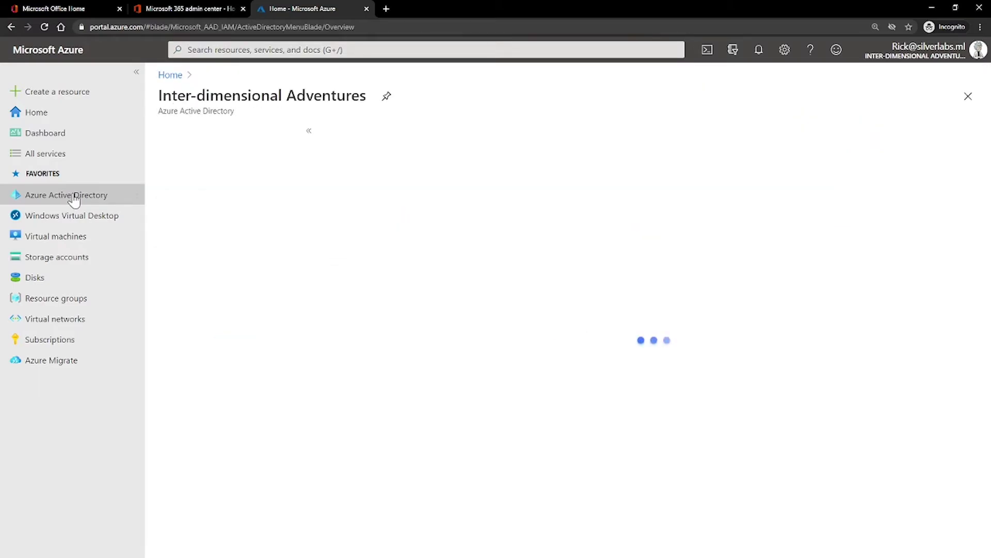
pyautogui.click(199, 265)
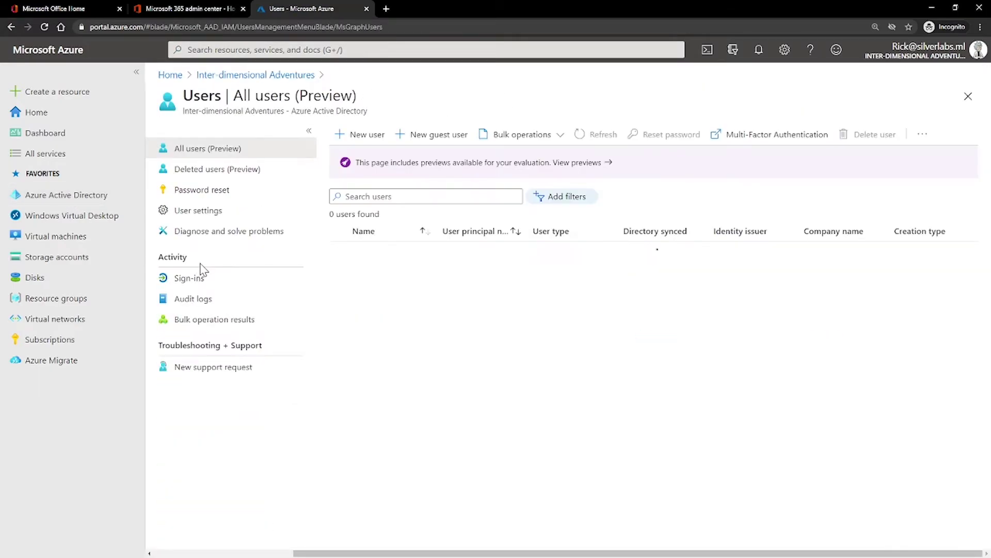
pyautogui.click(202, 191)
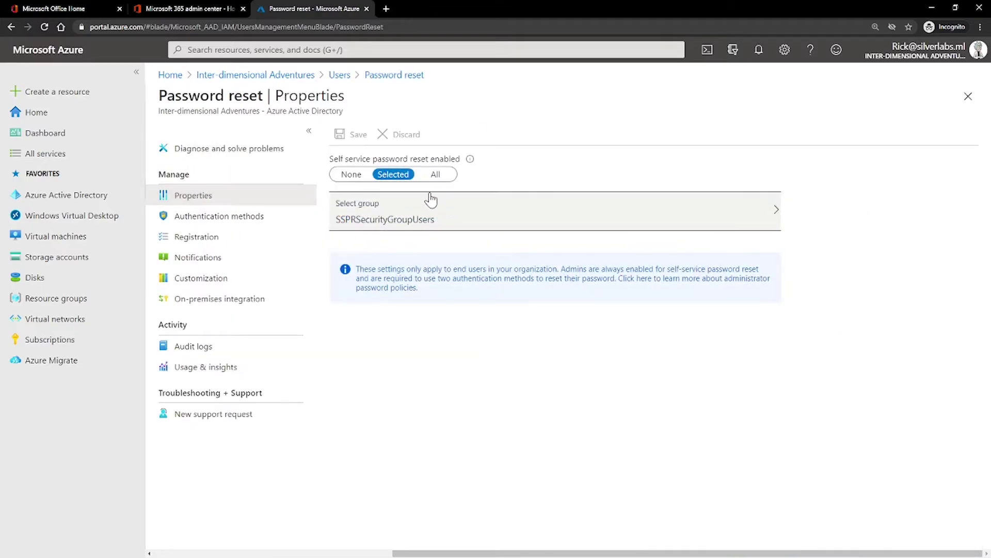
# Step: Cycle password reset through None, Selected, All, leave it on SSPRSecurityGroupUsers, then open Authentication methods
pyautogui.click(350, 176)
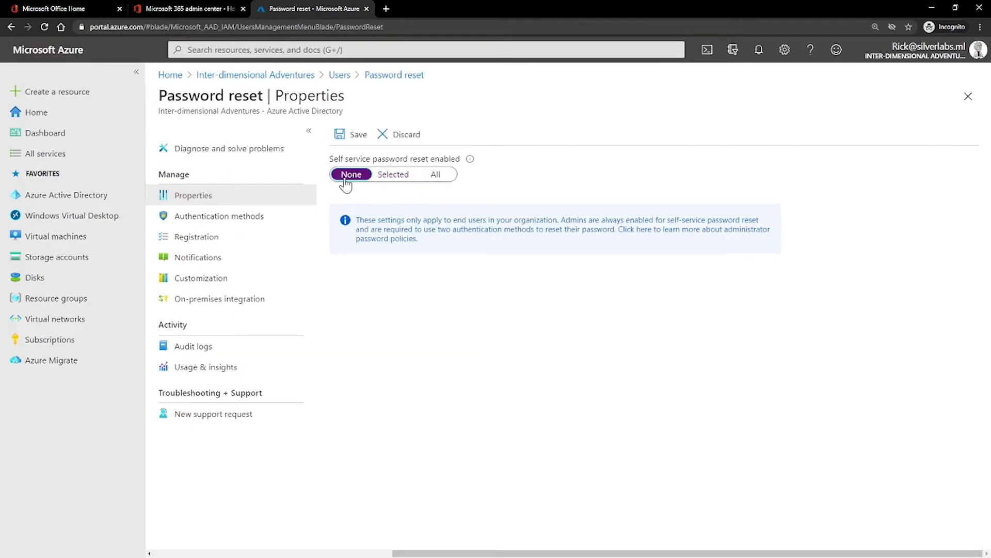
pyautogui.click(397, 176)
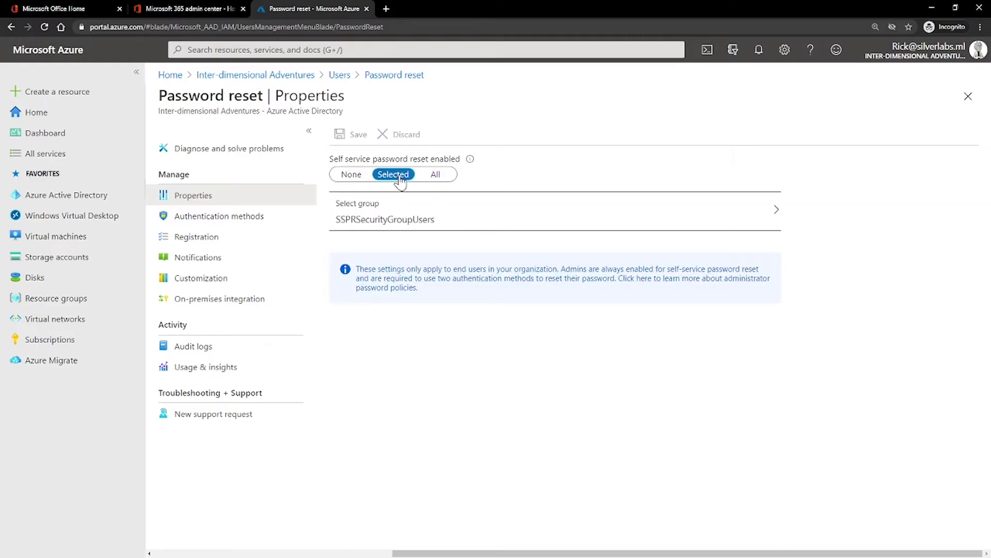
pyautogui.moveTo(428, 223); pyautogui.dragTo(339, 223)
pyautogui.click(436, 176)
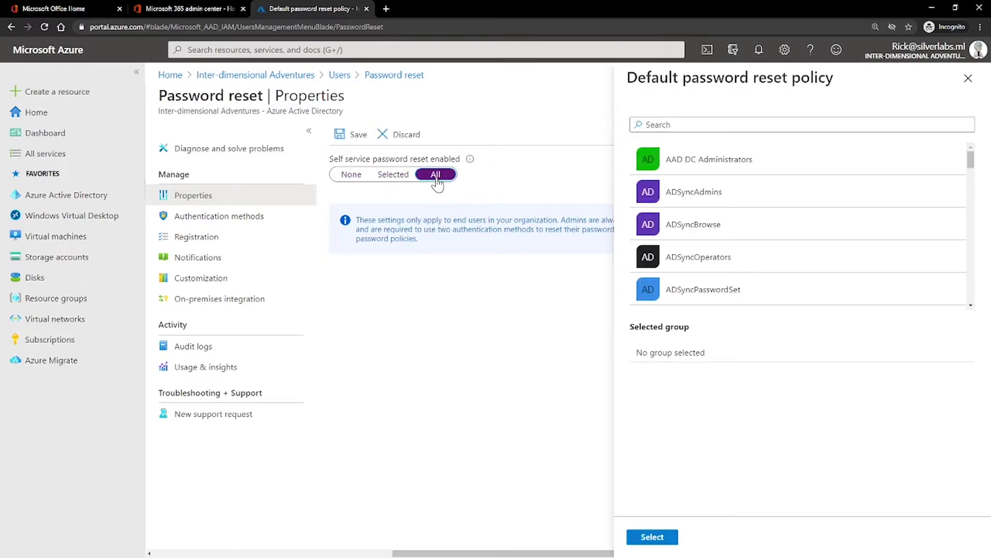
pyautogui.click(388, 181)
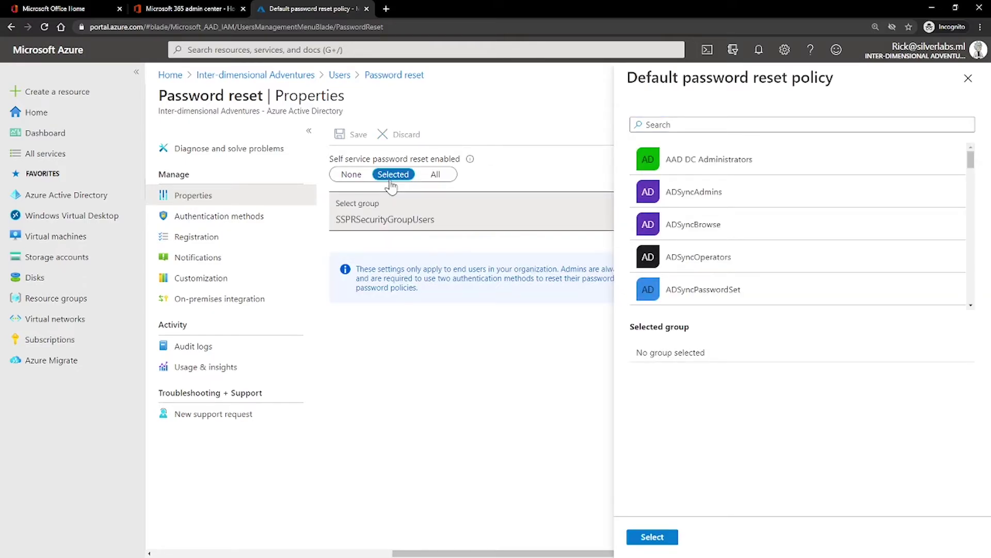
pyautogui.moveTo(347, 229); pyautogui.dragTo(444, 231)
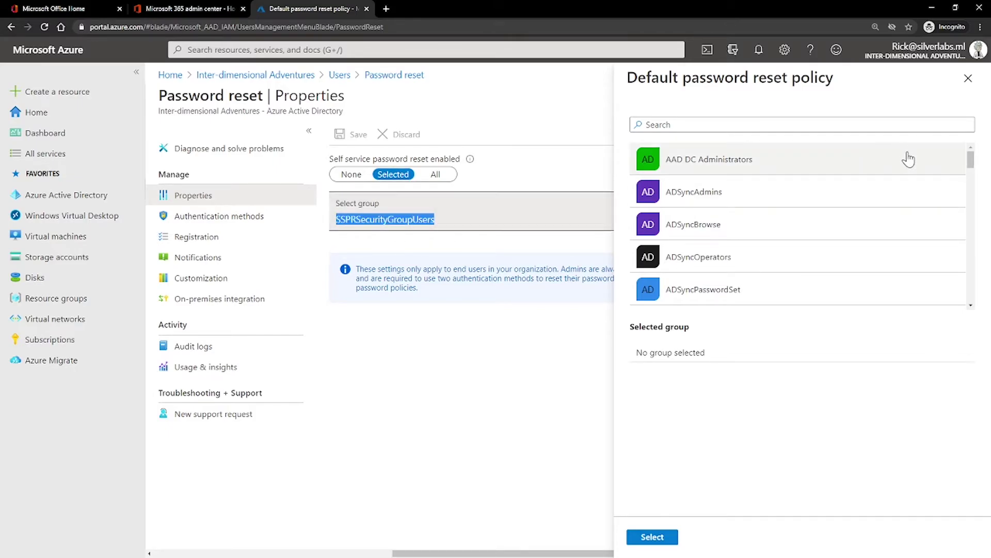
pyautogui.click(968, 78)
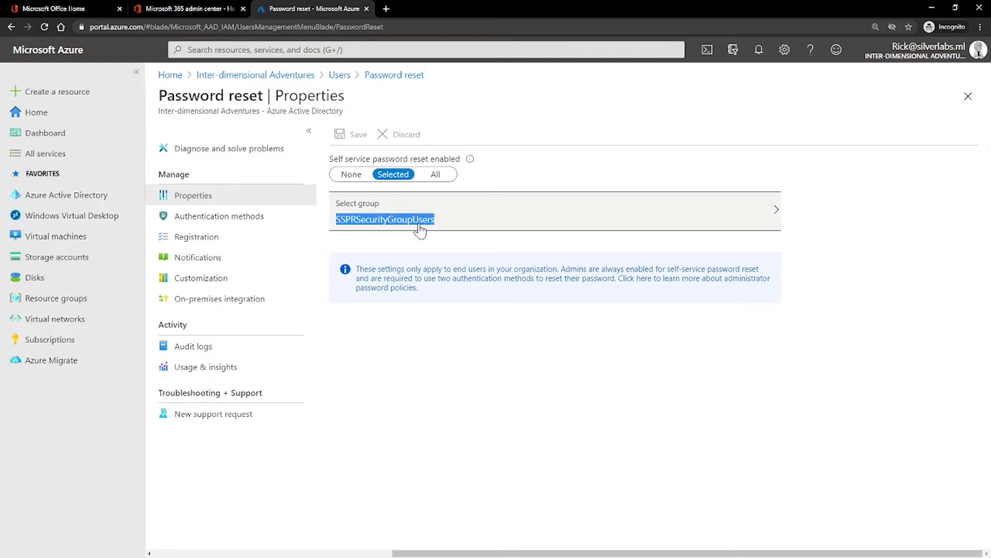
pyautogui.click(224, 217)
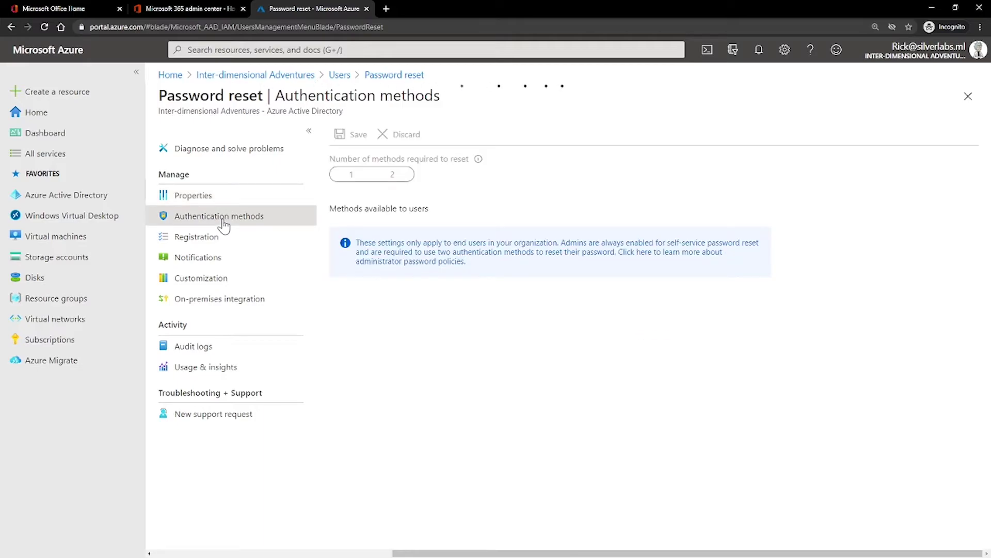